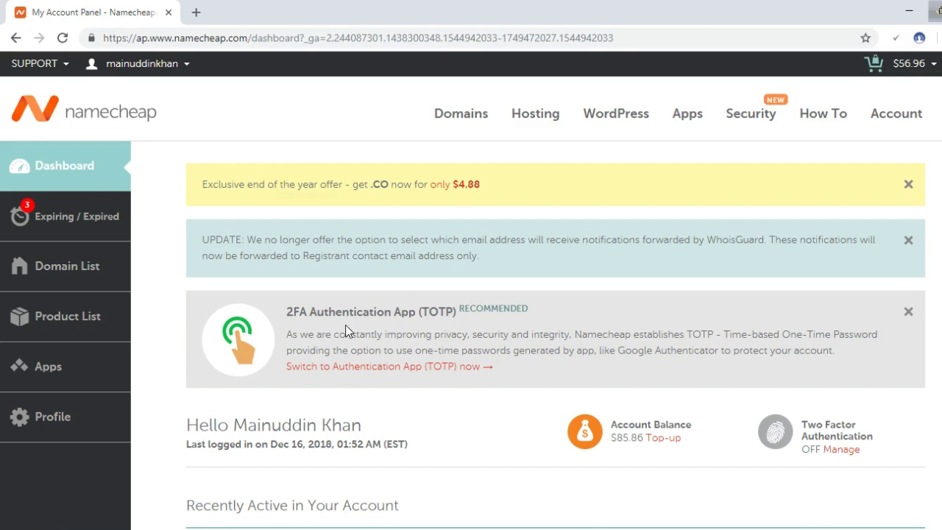
Reload the Namecheap account dashboard and scroll through it.
scroll(150, 302, down, 1)
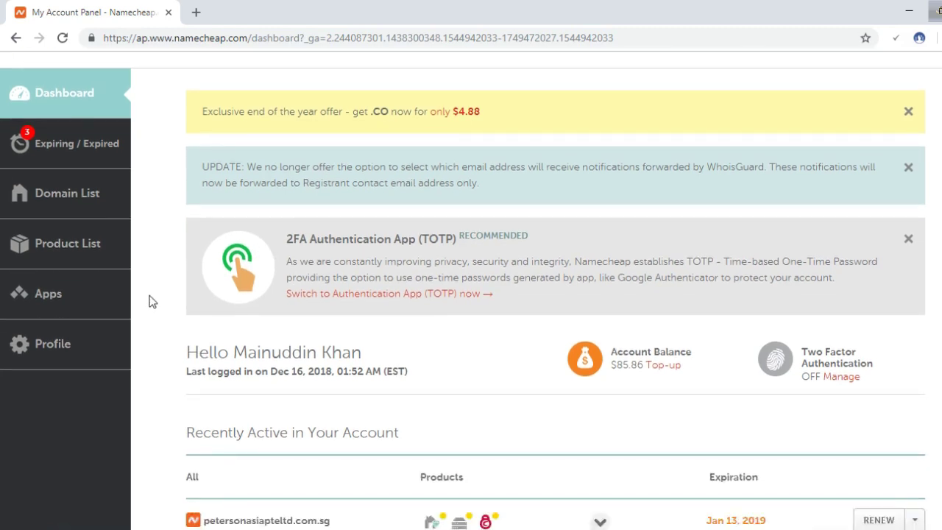
scroll(150, 302, up, 1)
mouse_move(123, 79)
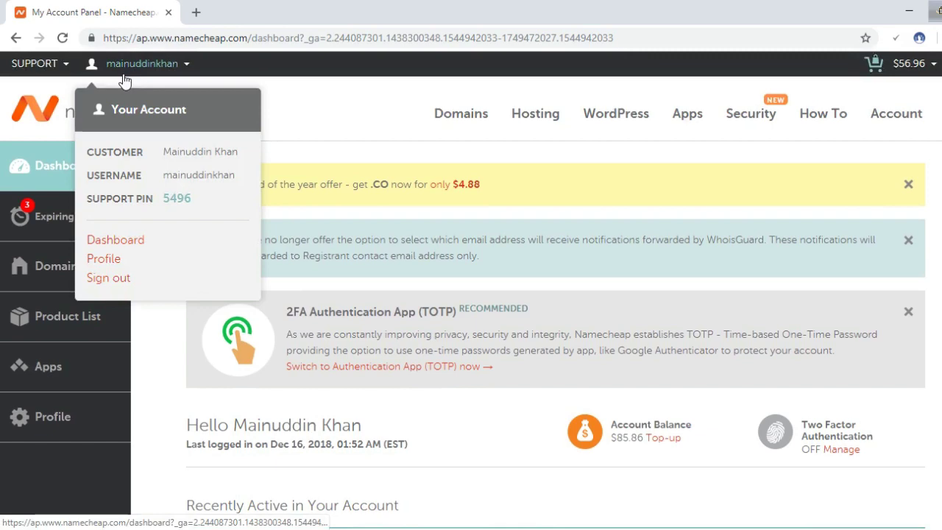
click(116, 241)
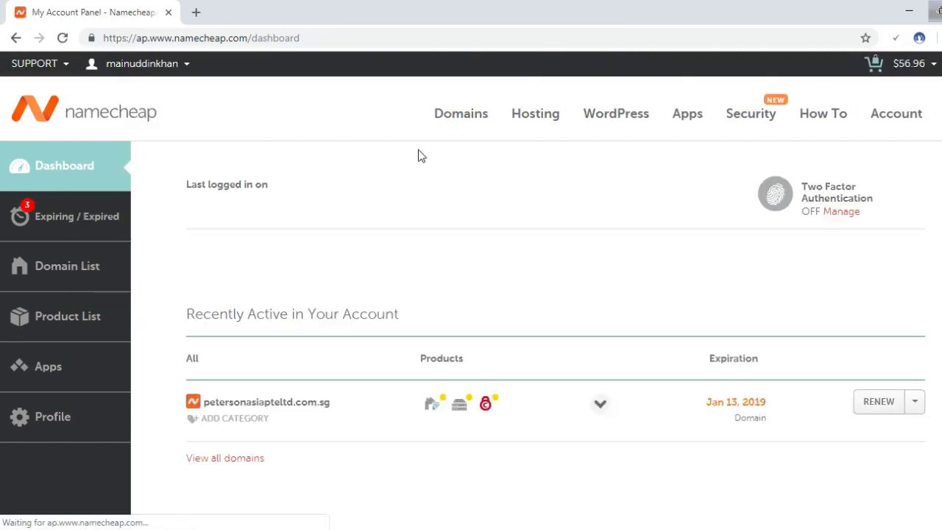
scroll(429, 256, down, 3)
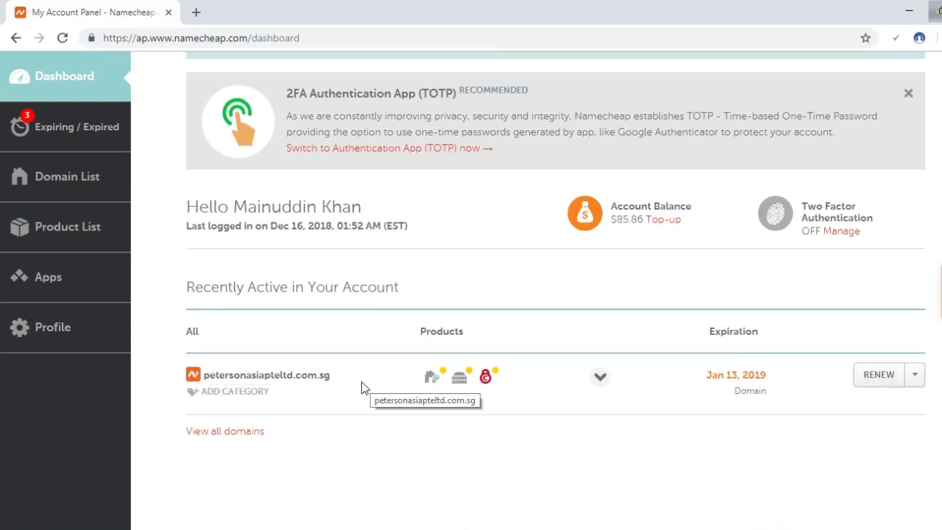
scroll(164, 336, up, 3)
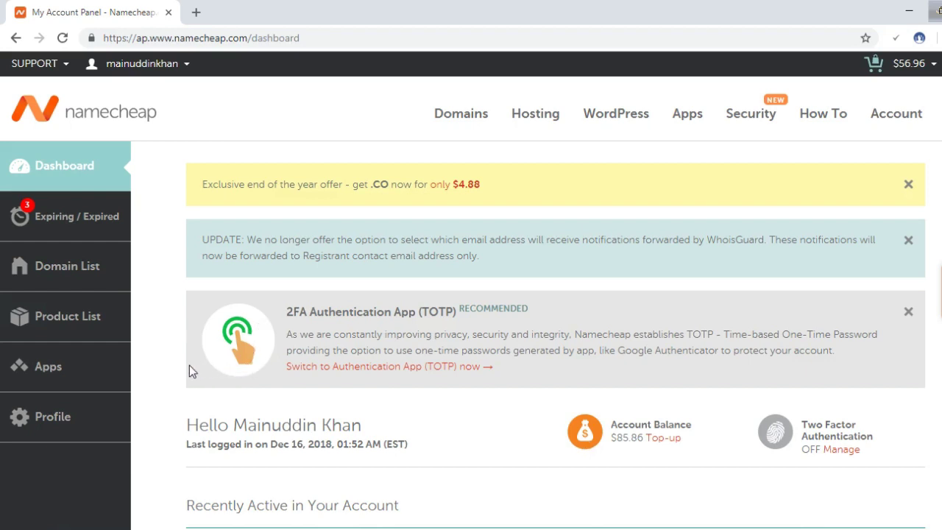
Switch the Domain List view from Domains to All Products.
click(50, 275)
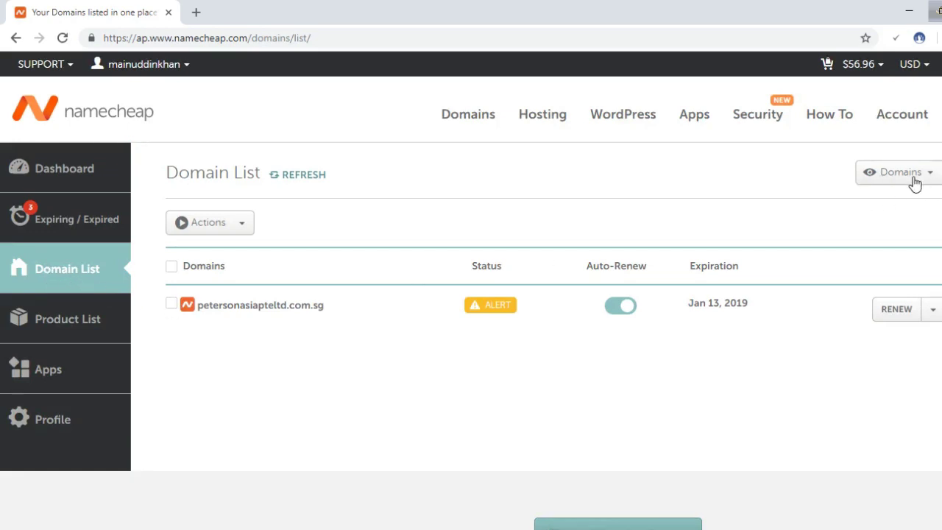
click(913, 184)
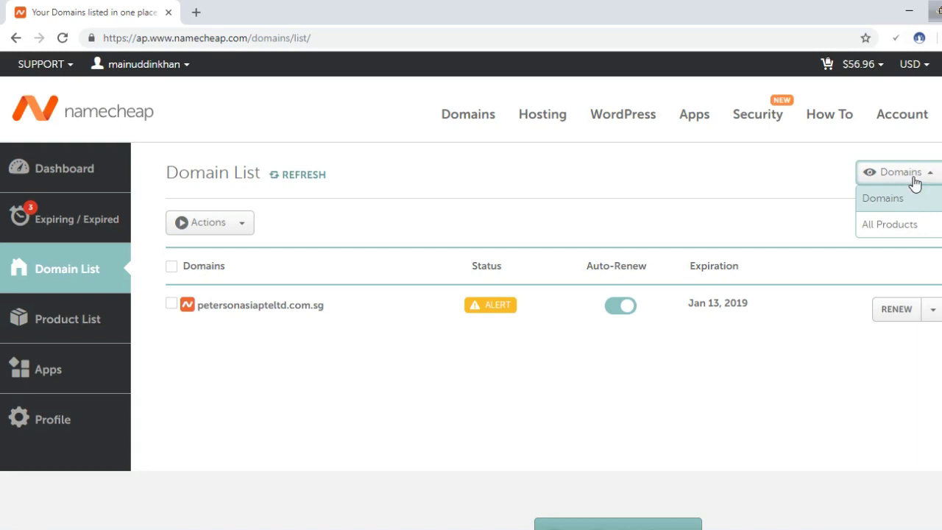
click(892, 226)
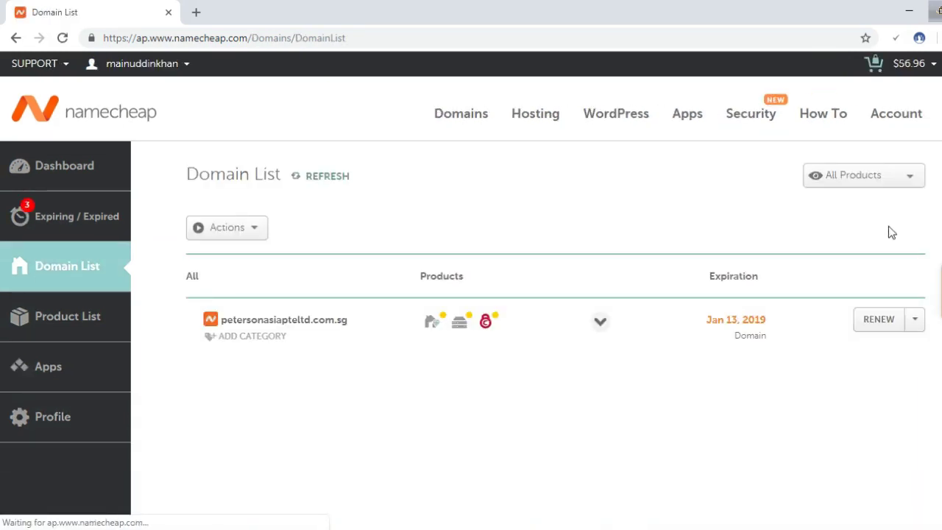
Expand the domain row to reveal its PremiumDNS, Value hosting and PositiveSSL products.
click(601, 324)
scroll(602, 332, down, 2)
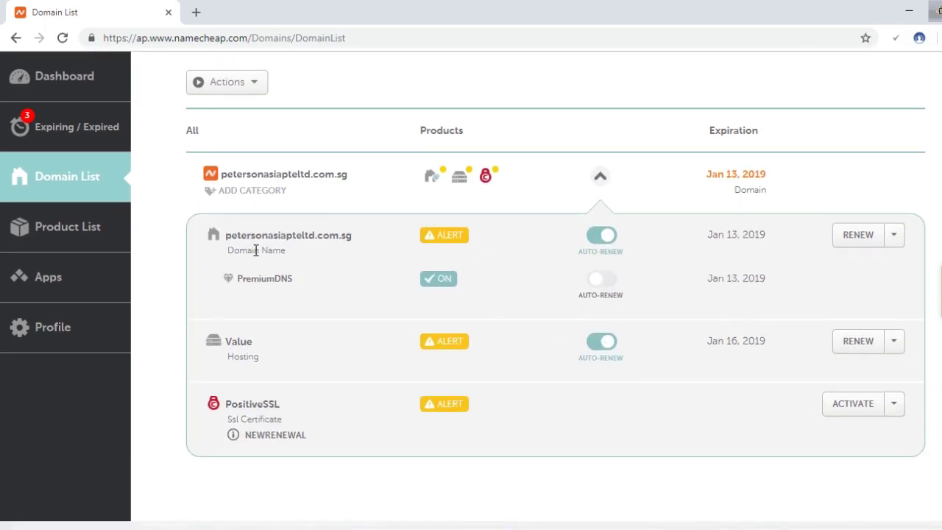
scroll(316, 331, up, 1)
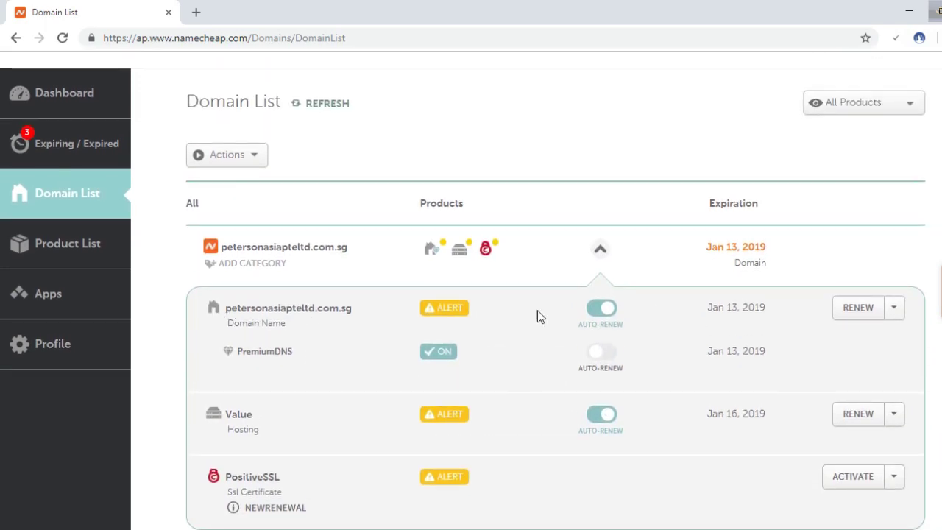
drag(301, 324, 224, 309)
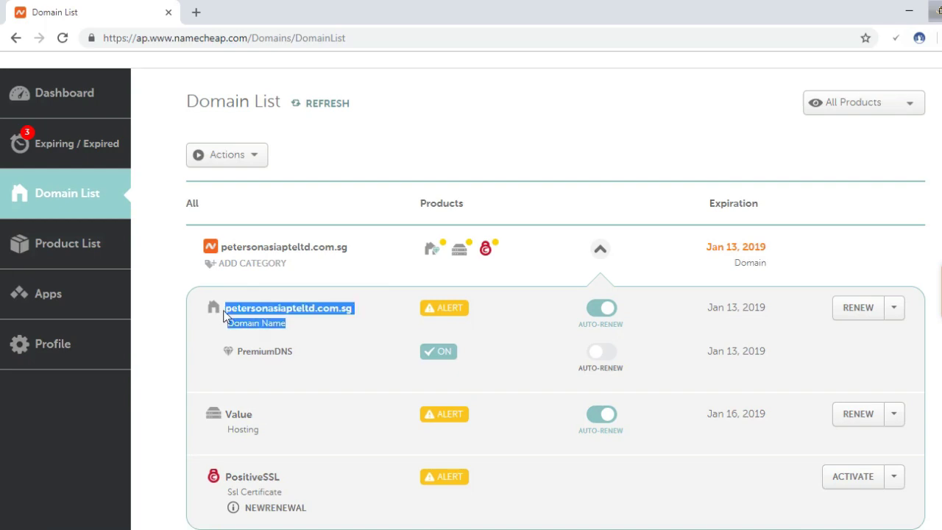
click(600, 250)
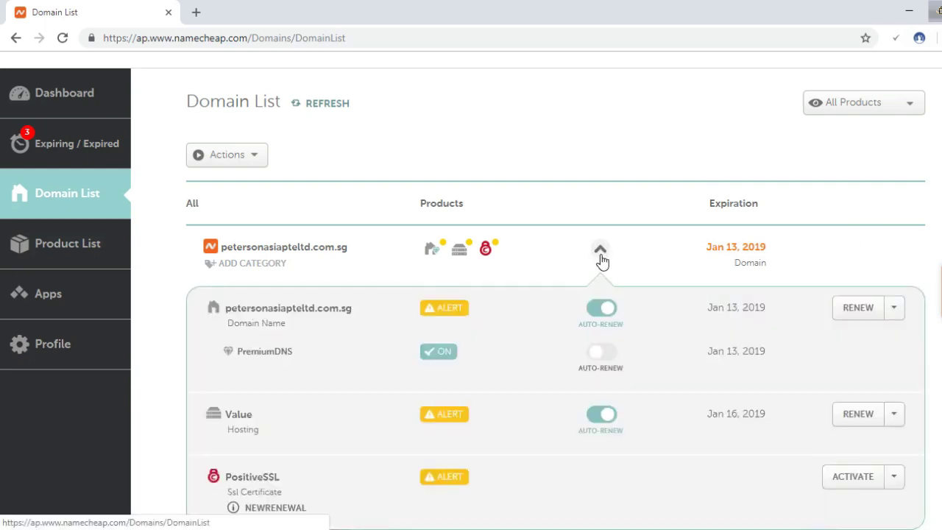
Open the domain RENEW link and the Value hosting RENEW link in new tabs.
right_click(854, 317)
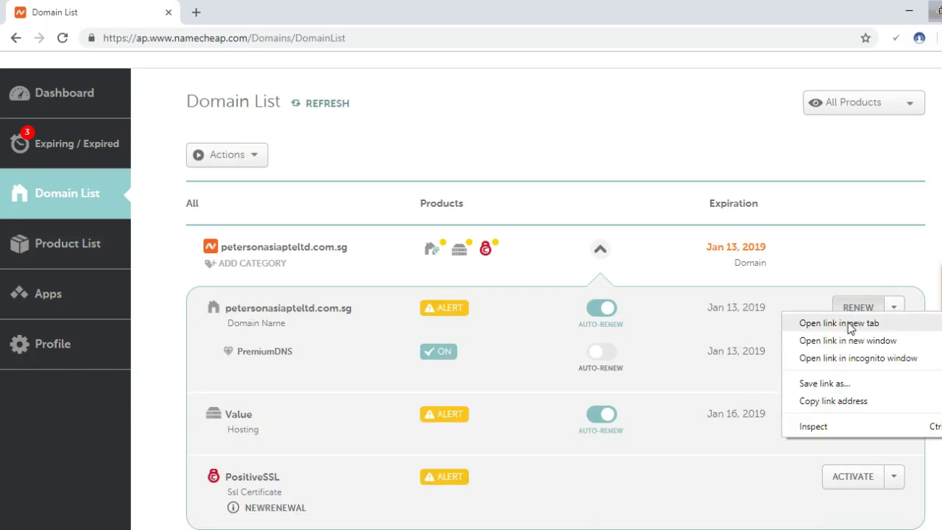
click(848, 325)
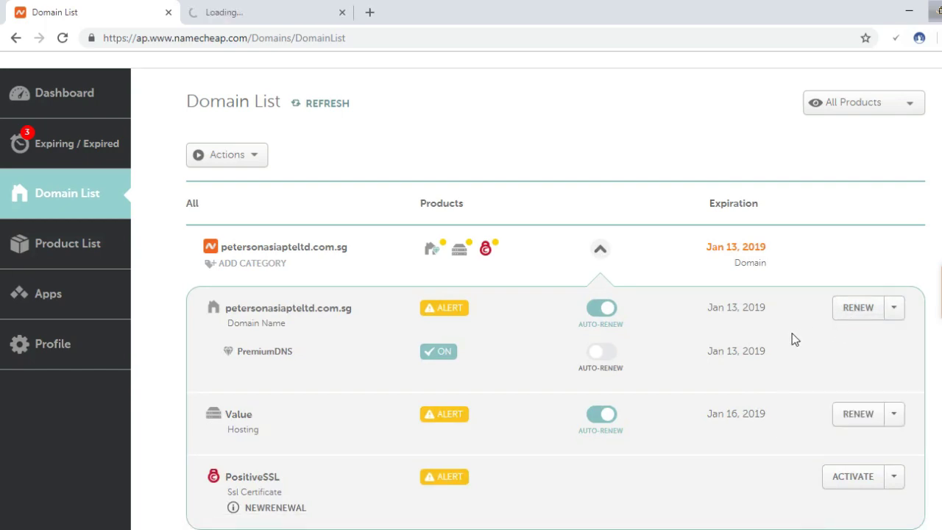
scroll(761, 365, down, 1)
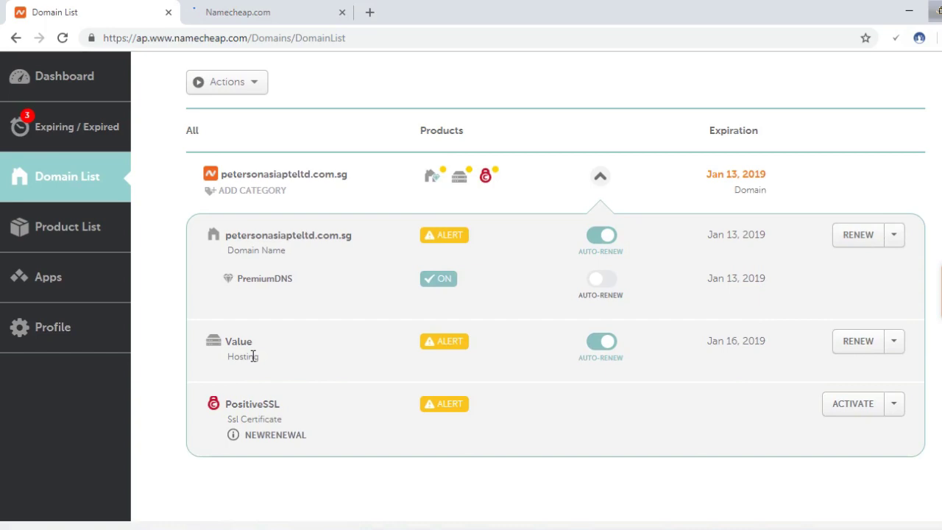
right_click(856, 351)
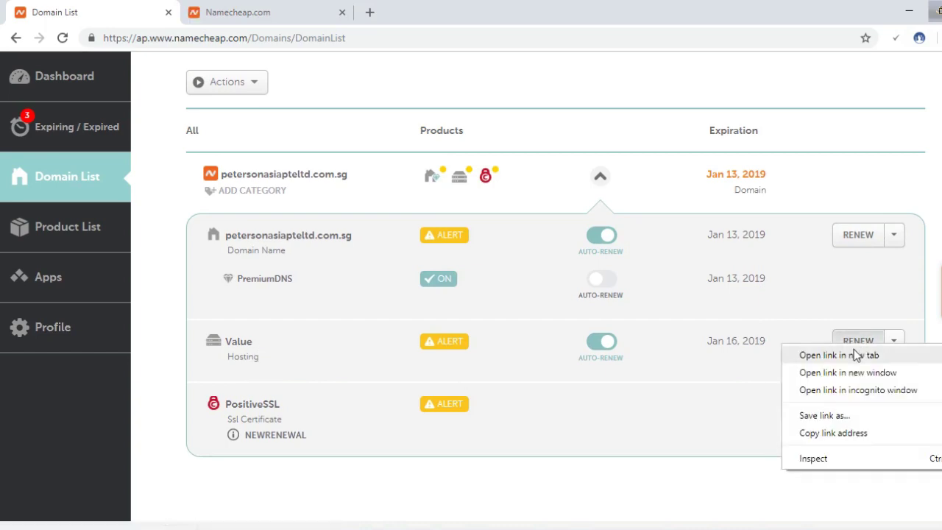
click(854, 357)
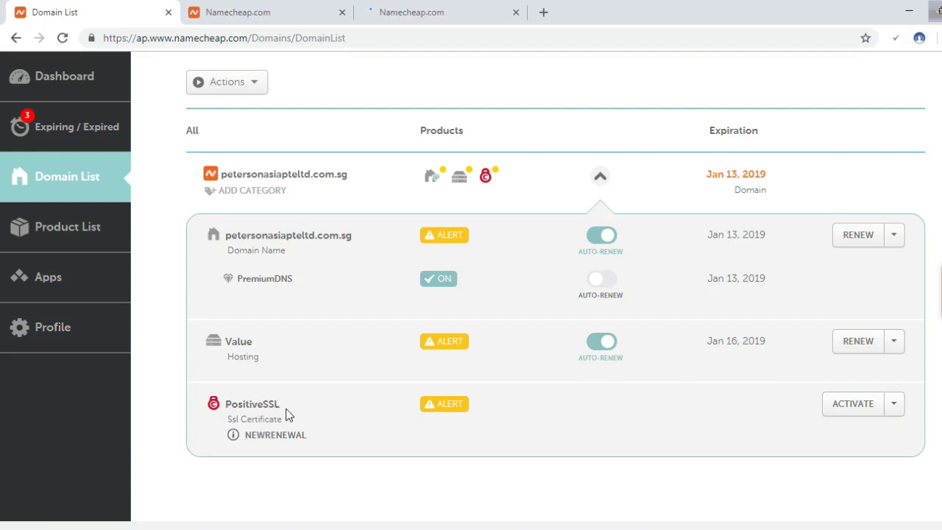
Check the domain renewal cart, then the hosting renewal cart, in their tabs.
click(262, 7)
scroll(329, 393, down, 1)
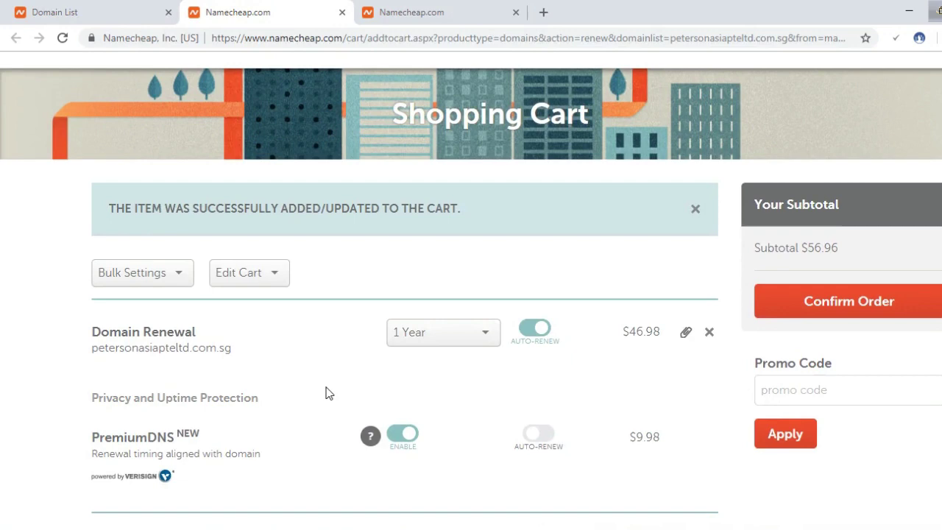
scroll(329, 393, down, 1)
scroll(326, 393, up, 2)
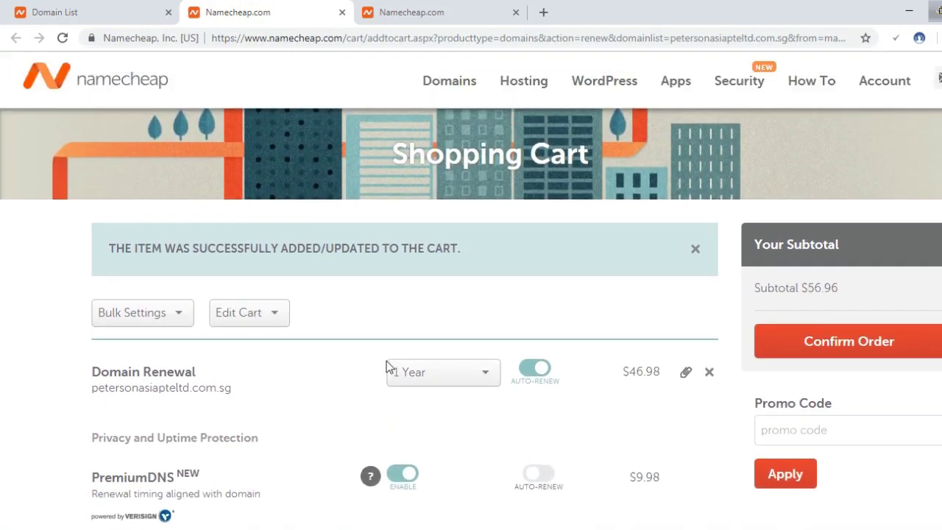
mouse_move(871, 70)
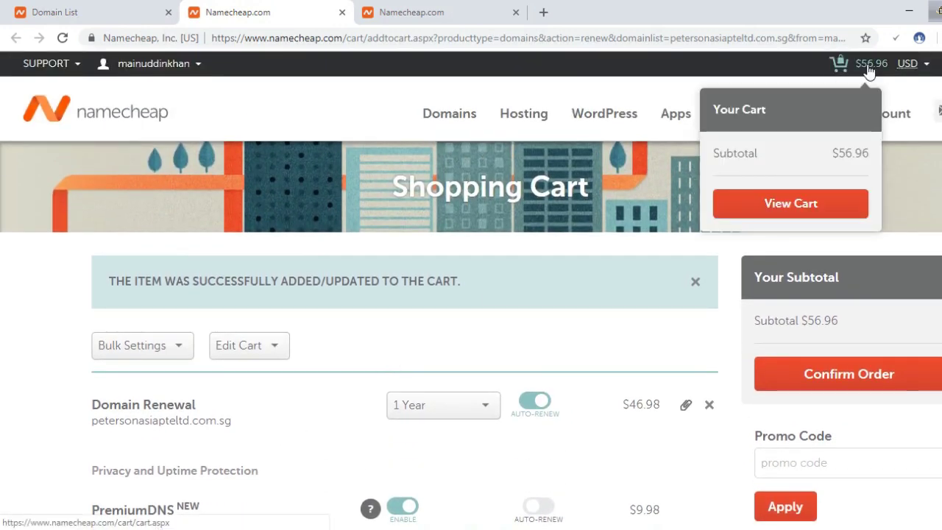
click(431, 12)
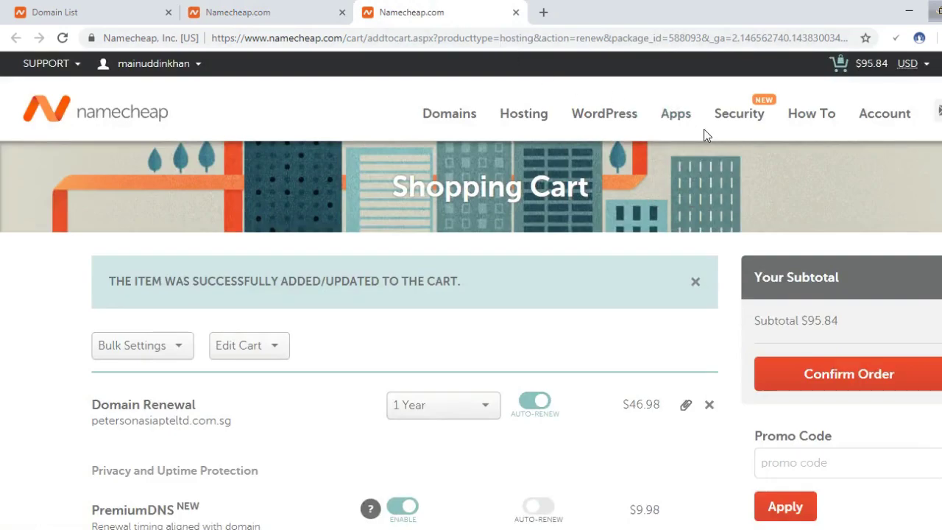
scroll(685, 274, down, 1)
scroll(684, 273, up, 1)
scroll(169, 343, down, 1)
scroll(168, 343, down, 2)
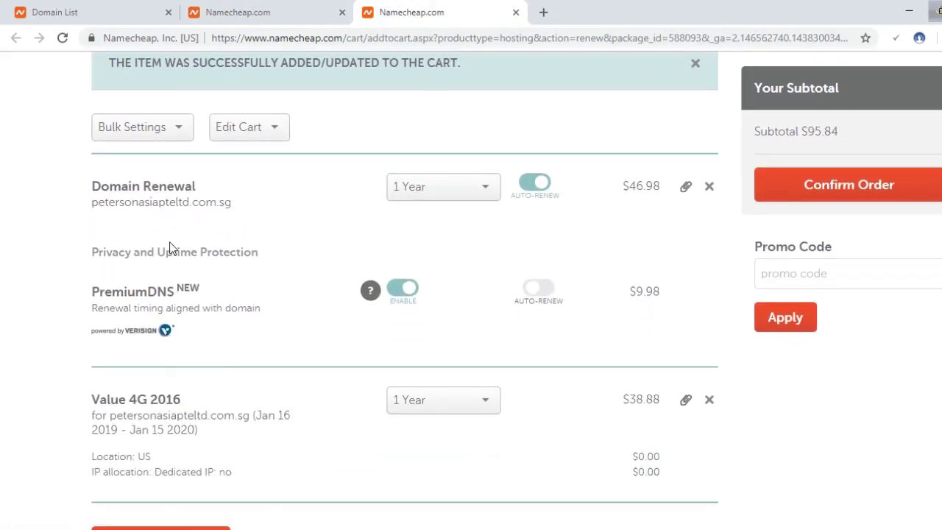
scroll(236, 365, up, 3)
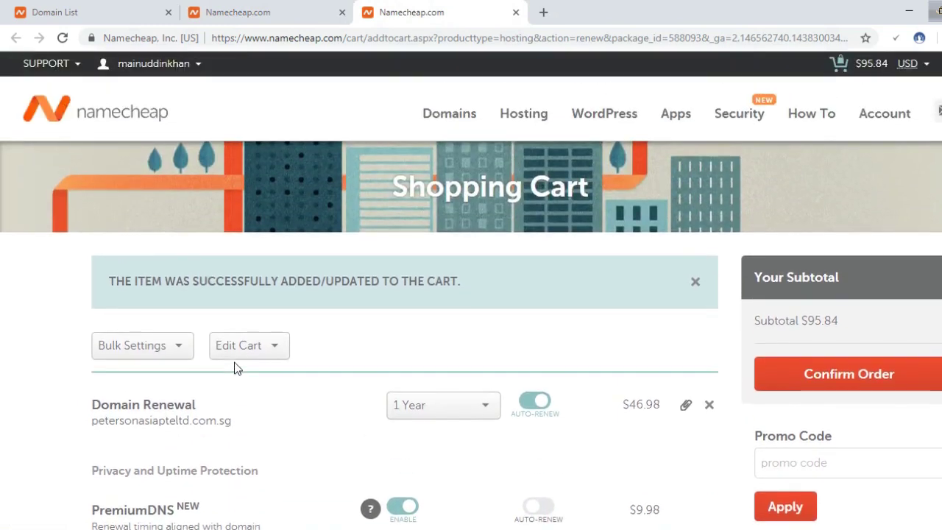
Recheck the domain renewal cart, then settle on the hosting renewal cart's $95.84 items.
click(233, 6)
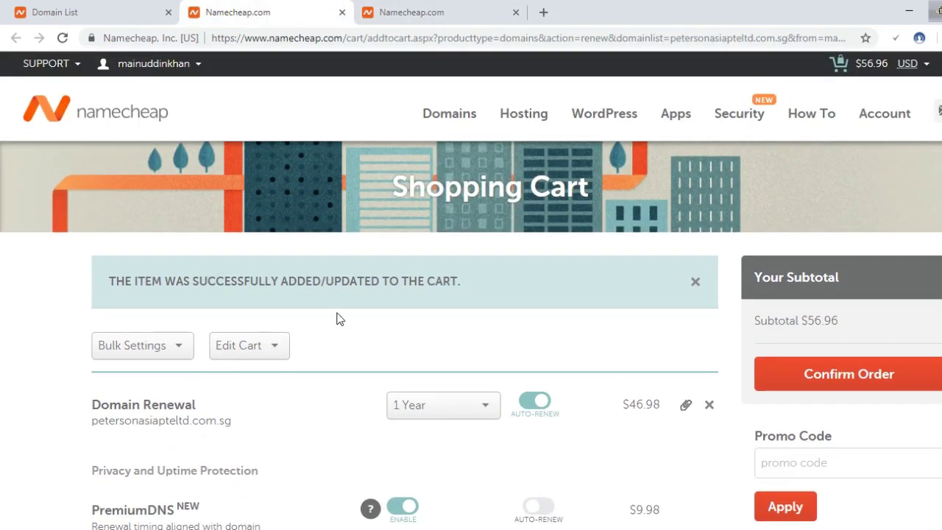
scroll(340, 318, down, 2)
scroll(647, 289, up, 2)
click(437, 9)
mouse_move(523, 114)
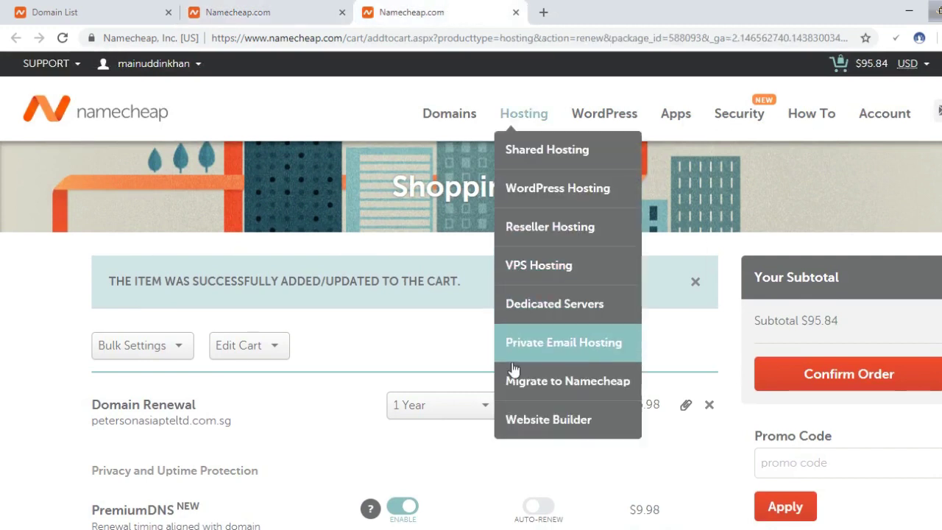
scroll(313, 383, down, 3)
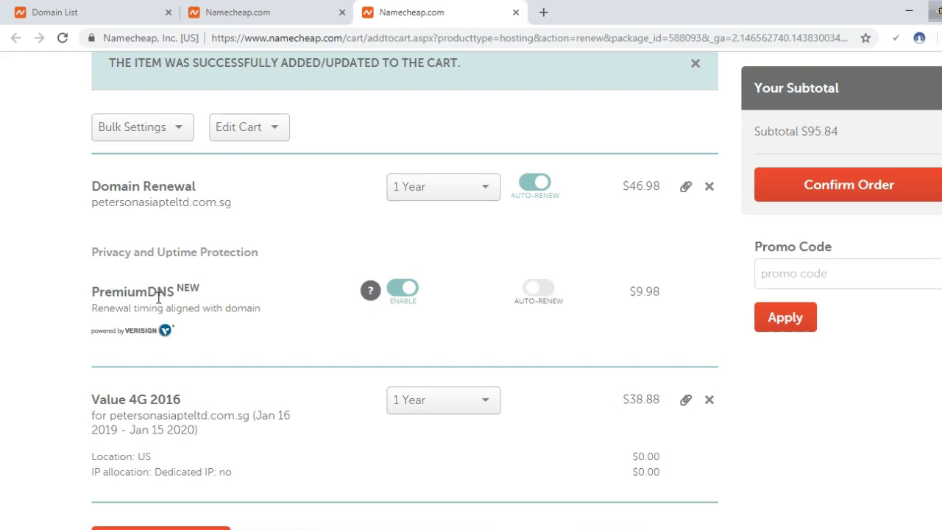
Remove PremiumDNS from the cart, dropping the subtotal to $85.86.
click(404, 291)
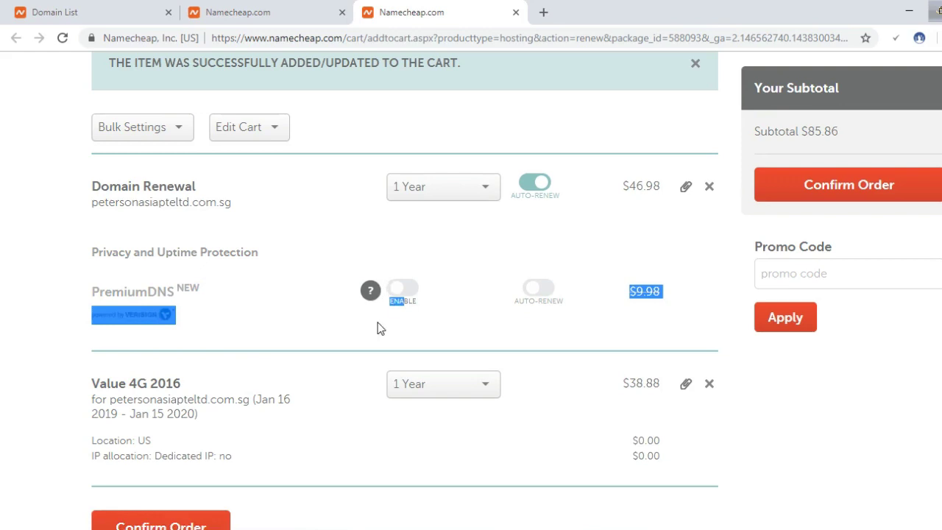
scroll(465, 328, up, 1)
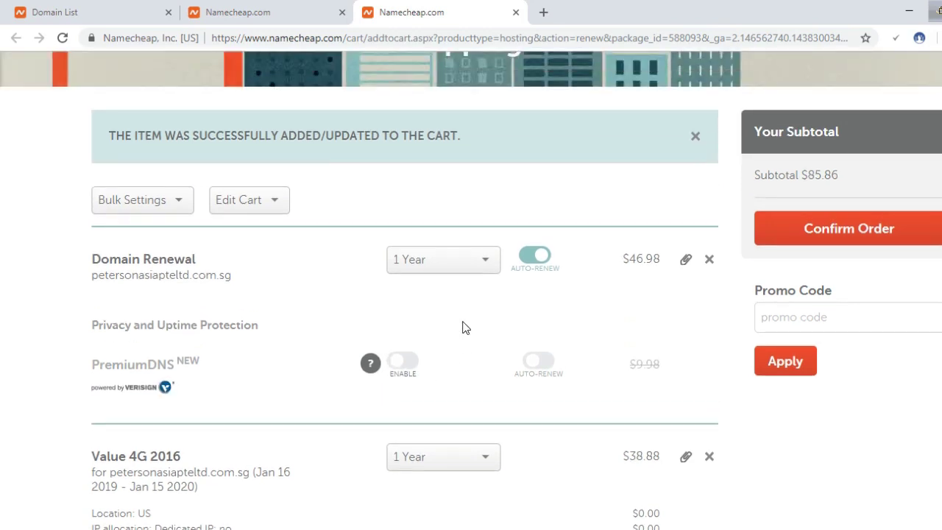
scroll(465, 328, up, 2)
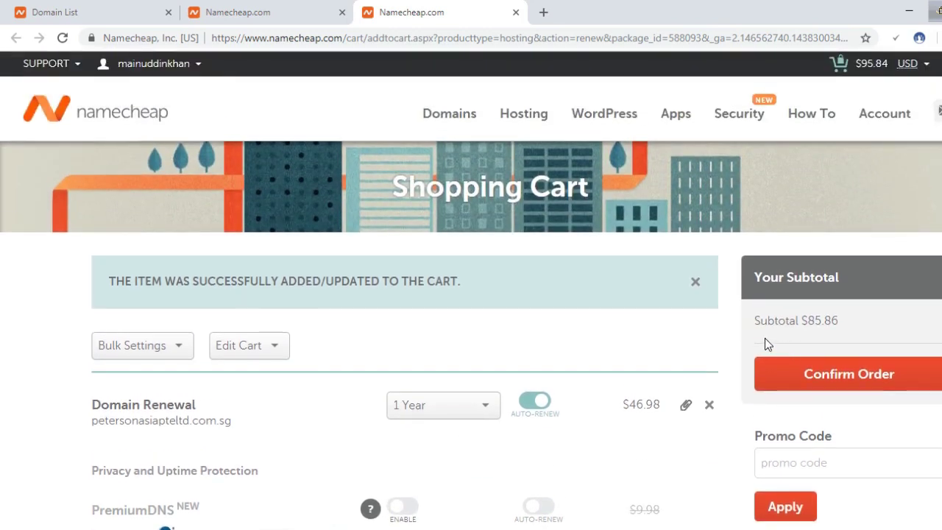
drag(770, 329, 818, 336)
scroll(819, 336, down, 1)
click(811, 259)
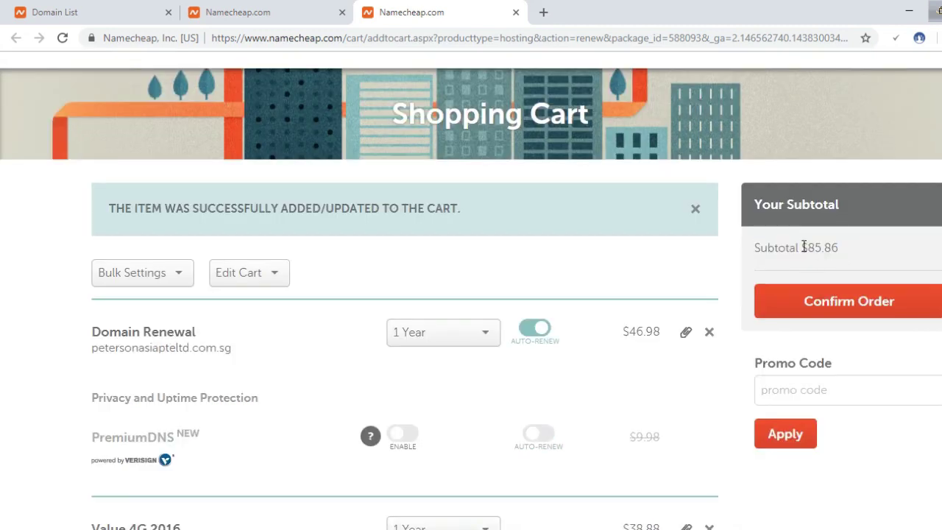
drag(802, 250, 838, 253)
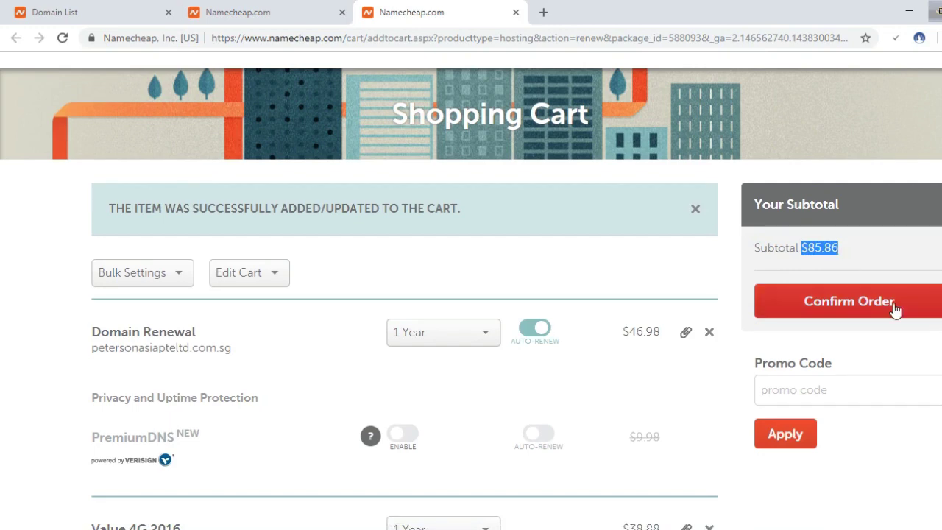
Review the domain and Value 4G 2016 hosting items, then Confirm Order.
scroll(825, 341, down, 2)
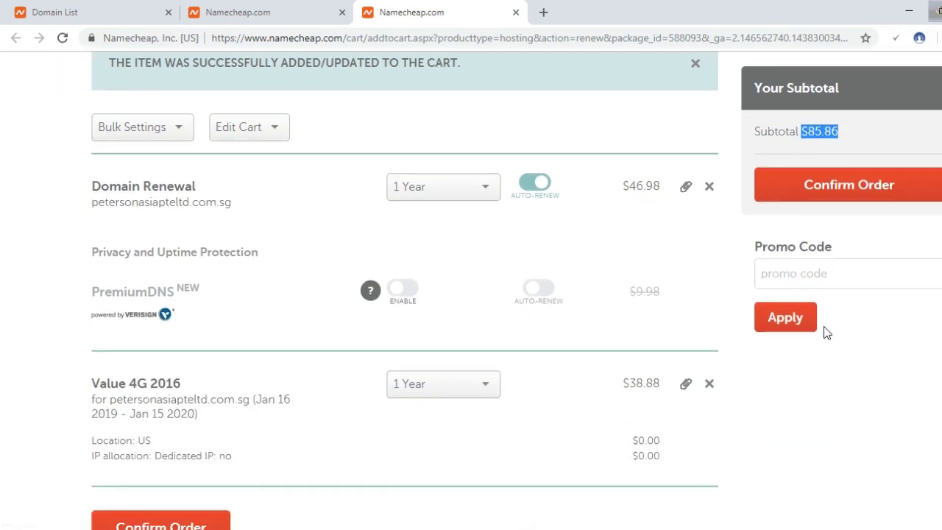
scroll(846, 280, up, 3)
scroll(887, 335, down, 1)
scroll(883, 335, down, 2)
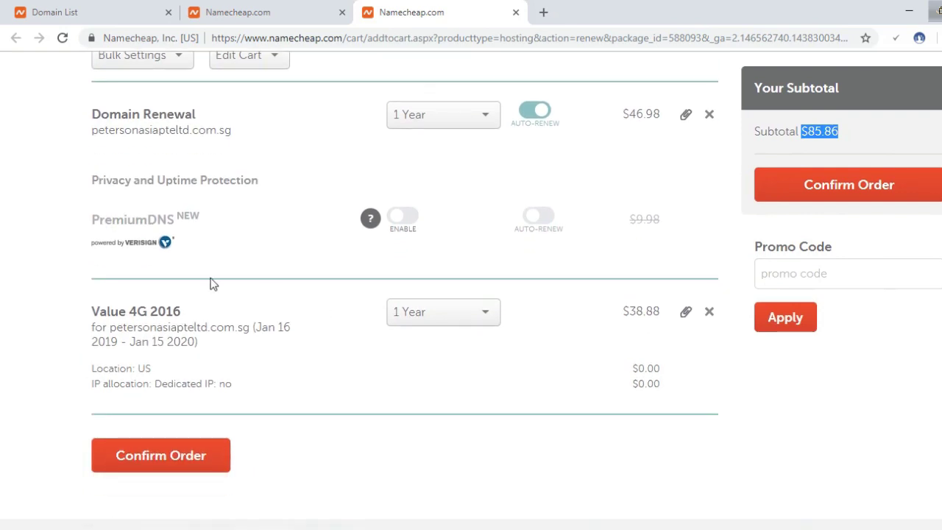
scroll(184, 272, up, 1)
drag(91, 193, 231, 204)
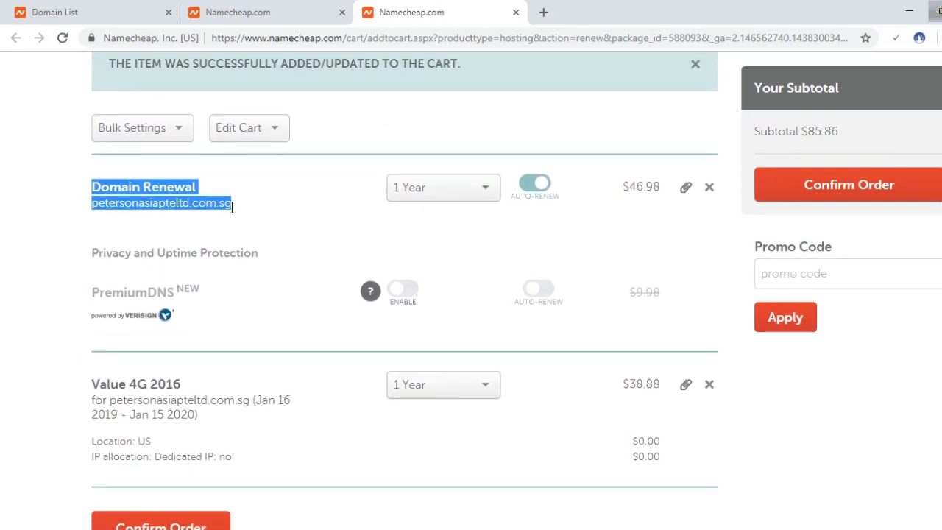
scroll(282, 287, down, 2)
drag(100, 239, 255, 281)
click(567, 216)
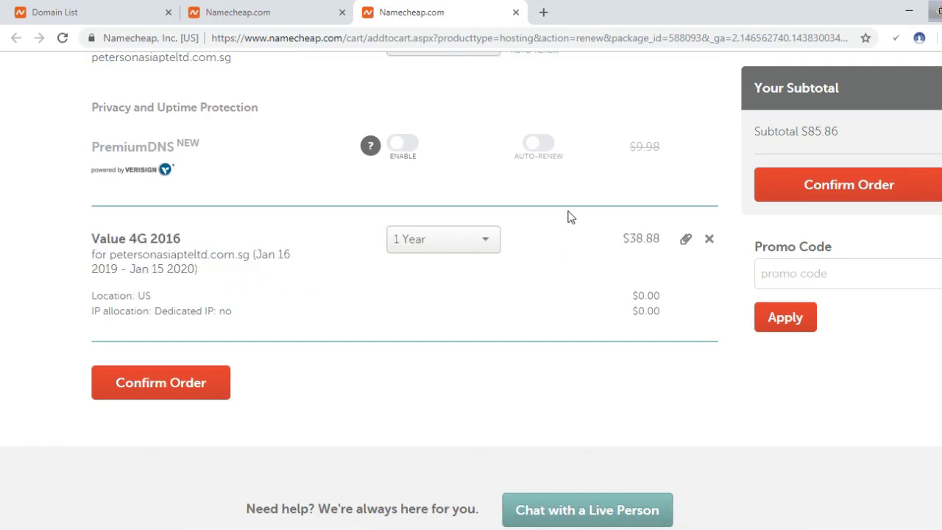
scroll(568, 218, up, 2)
scroll(567, 221, up, 1)
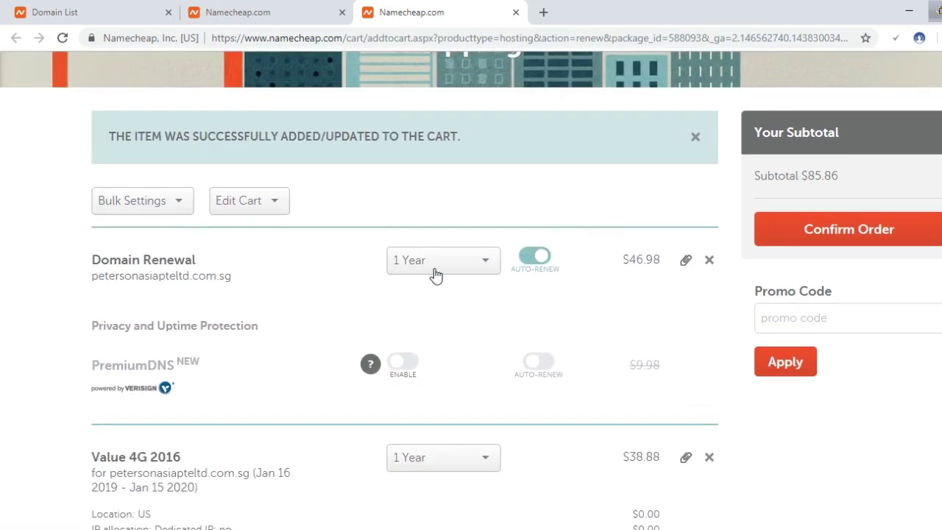
scroll(472, 316, down, 1)
scroll(675, 280, up, 2)
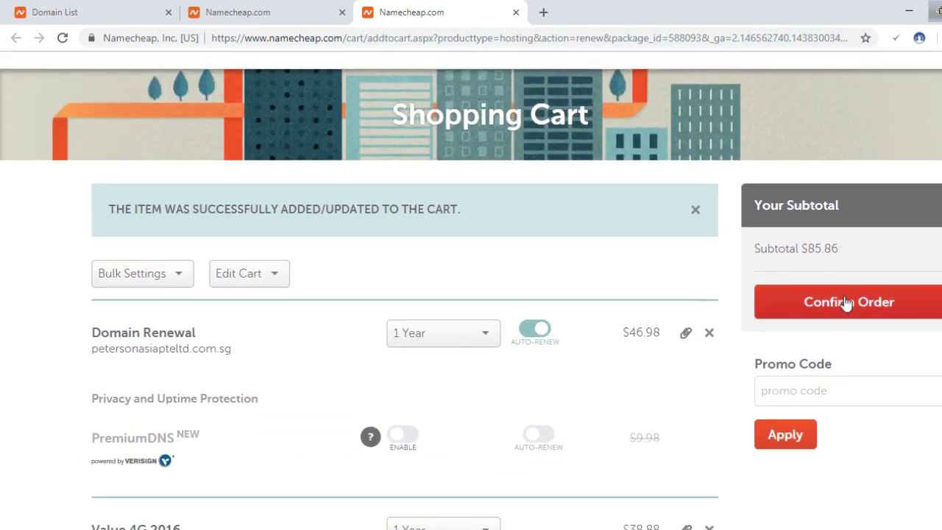
click(848, 303)
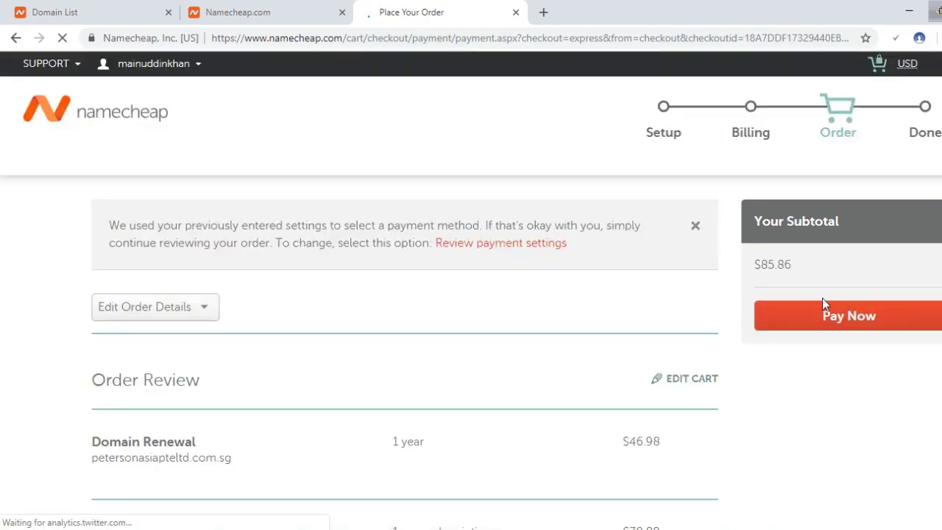
Review the $85.86 order and verify the payment method is FUNDS.
scroll(710, 298, down, 1)
scroll(710, 298, down, 1)
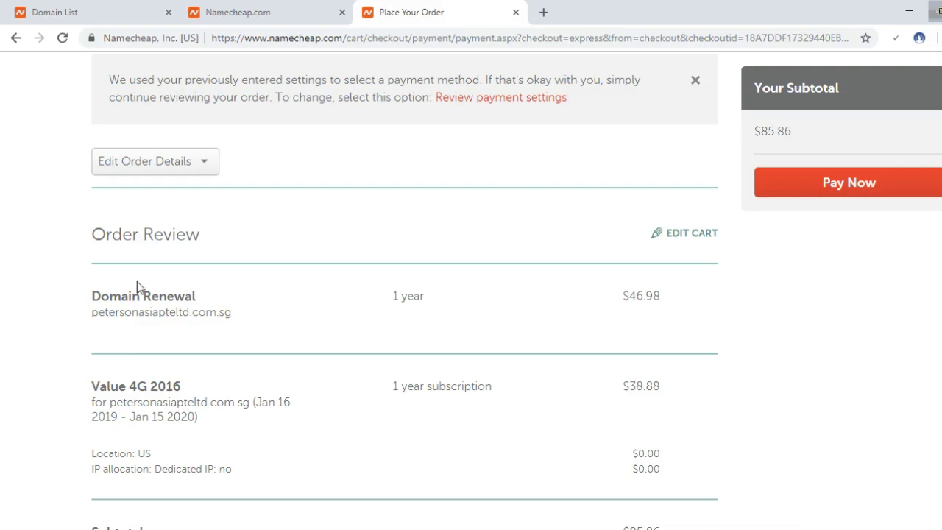
scroll(147, 284, down, 1)
scroll(196, 259, down, 4)
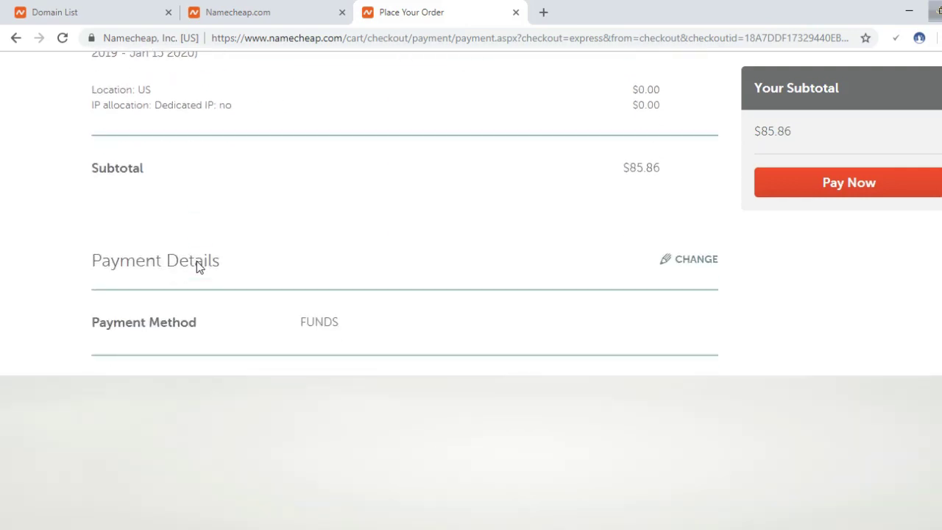
scroll(197, 267, down, 1)
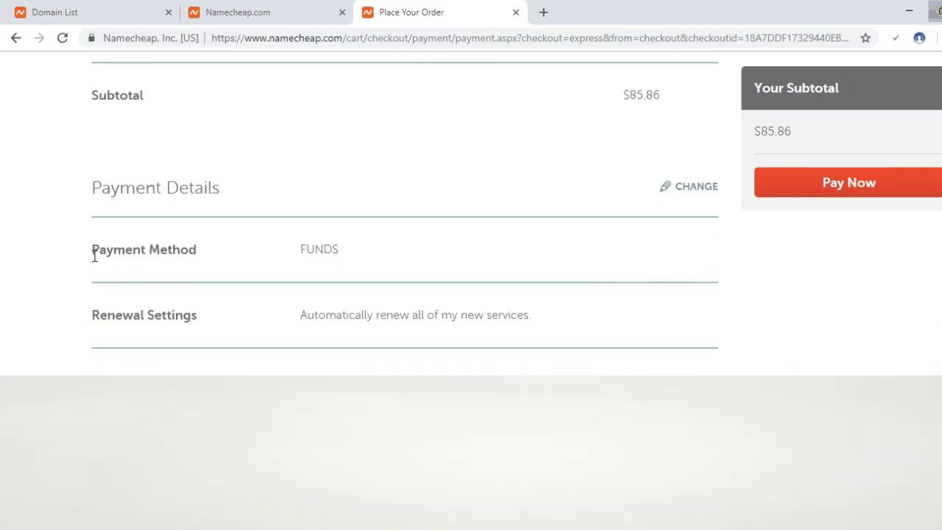
drag(300, 258, 368, 256)
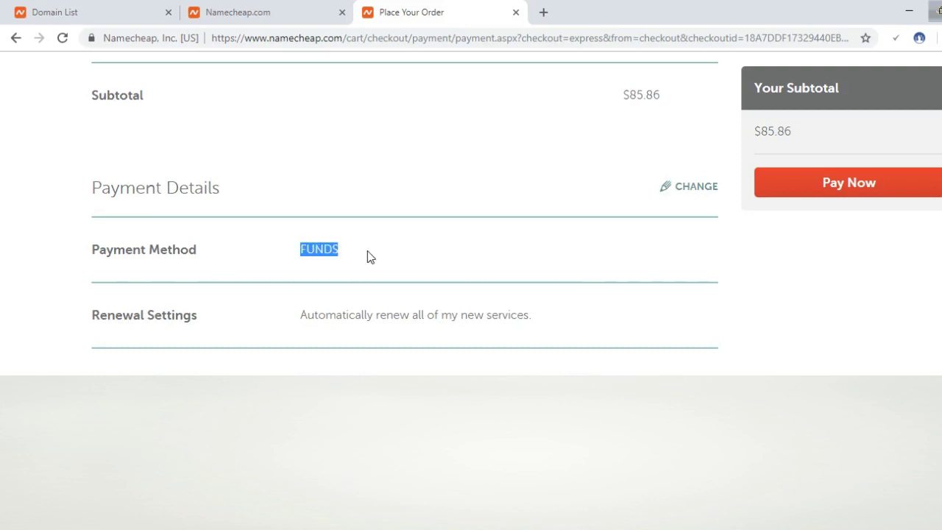
scroll(442, 280, up, 8)
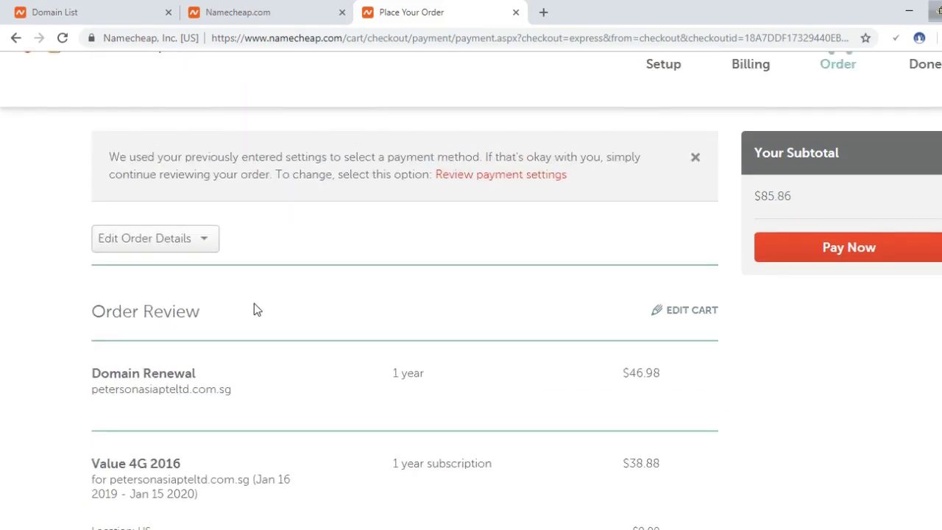
Pay for the $85.86 renewal order with Pay Now.
click(835, 255)
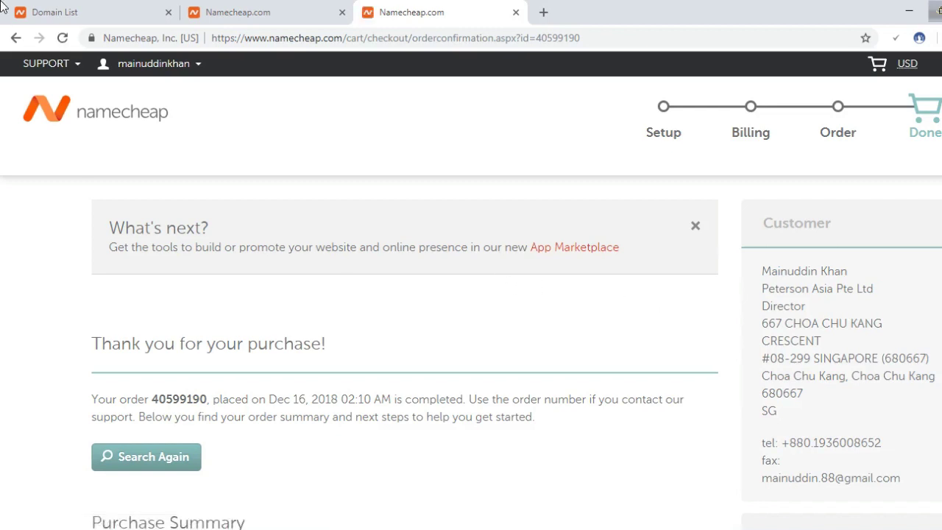
Return to the Domain List tab and reload it to see updated expiry dates.
click(111, 11)
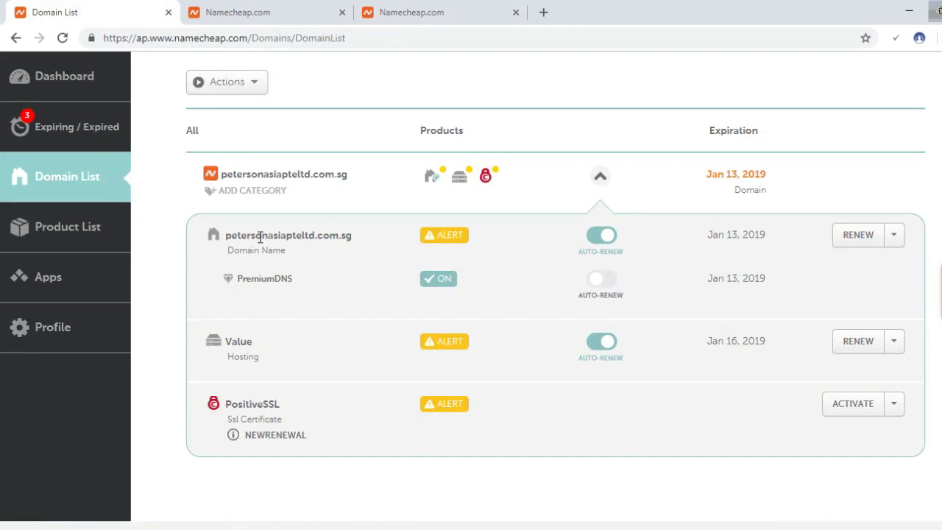
scroll(261, 237, up, 2)
click(63, 37)
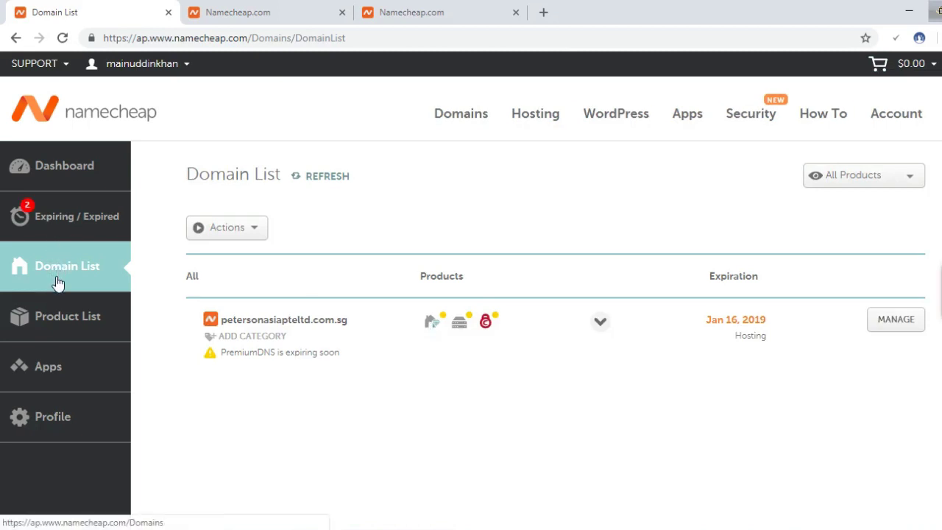
Open the Dashboard and check the domain's new expiration date.
click(59, 172)
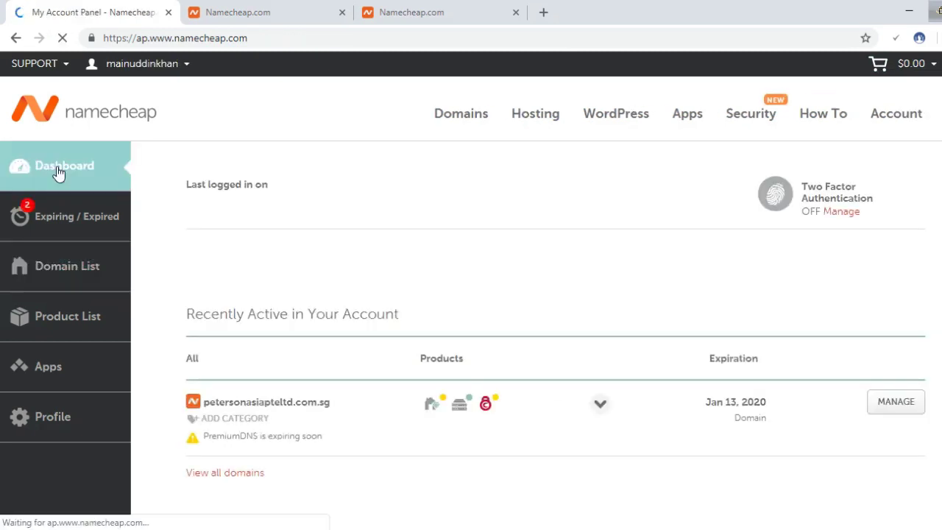
scroll(394, 308, down, 3)
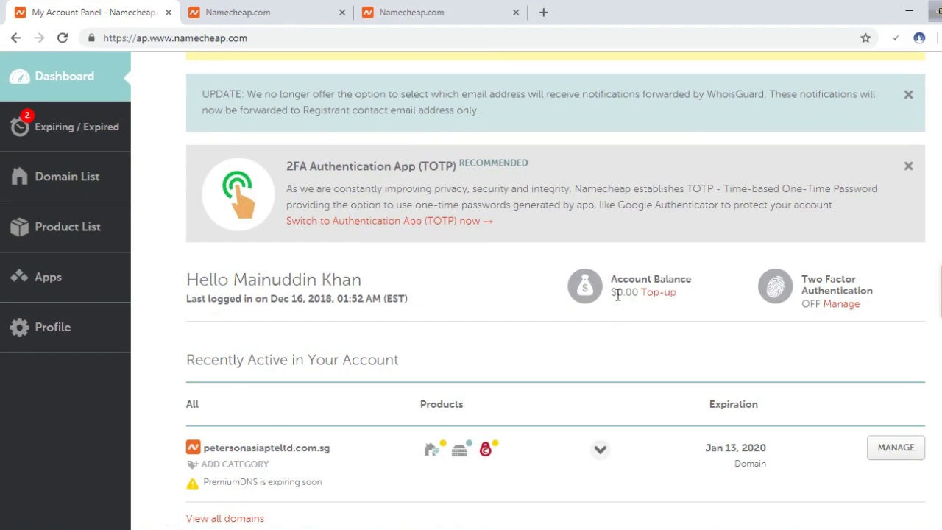
scroll(572, 397, down, 2)
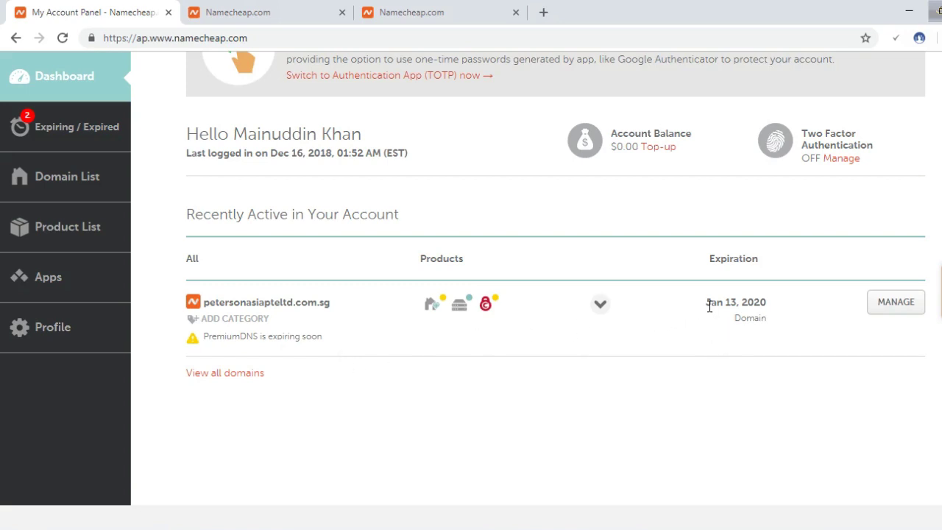
drag(706, 302, 771, 310)
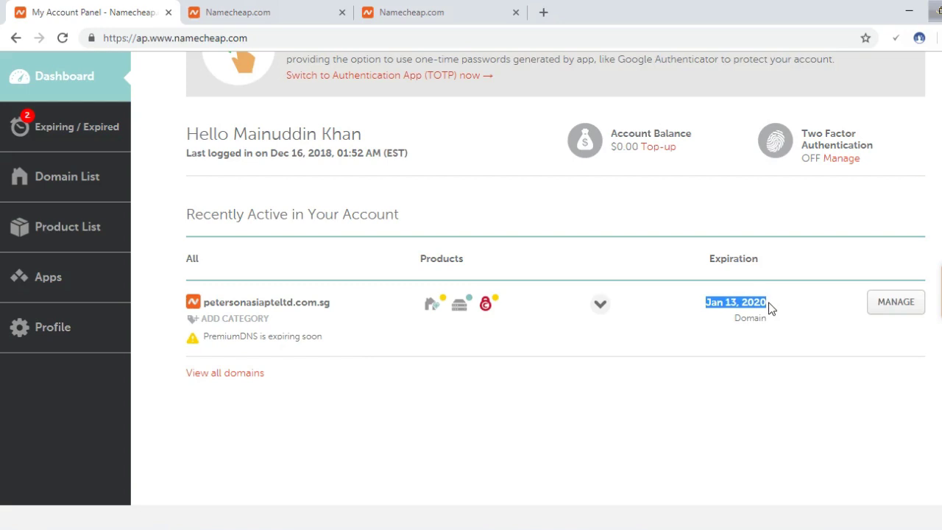
Expand the domain's products to confirm domain expiry Jan 13, 2020 and hosting Jan 15, 2020.
click(600, 306)
scroll(600, 311, down, 2)
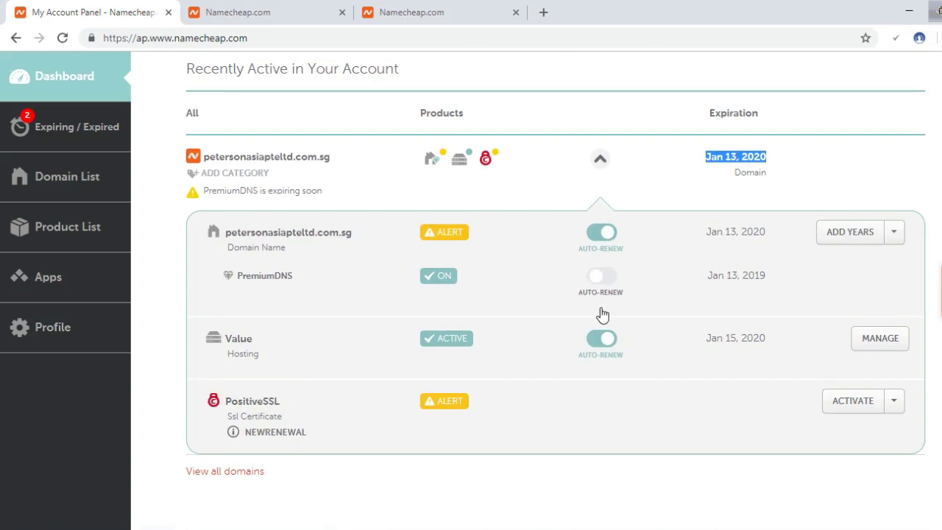
drag(710, 233, 761, 236)
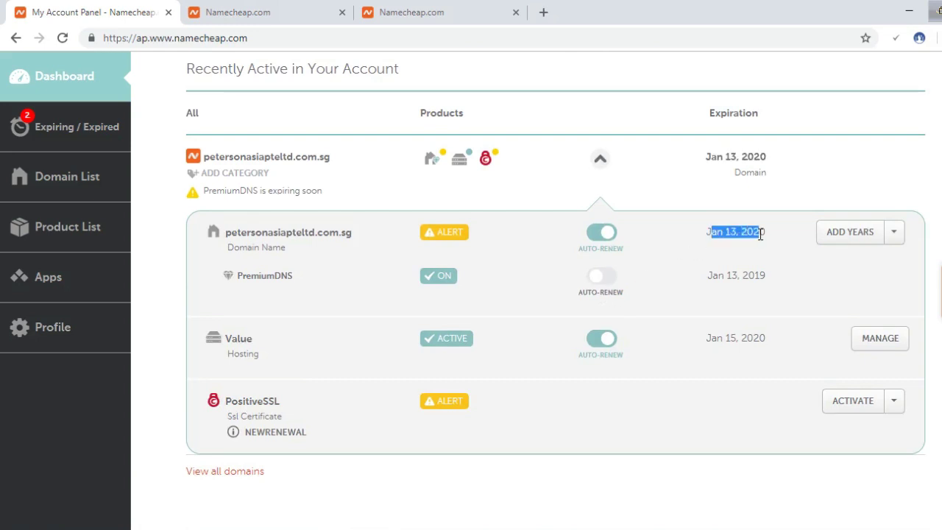
click(770, 234)
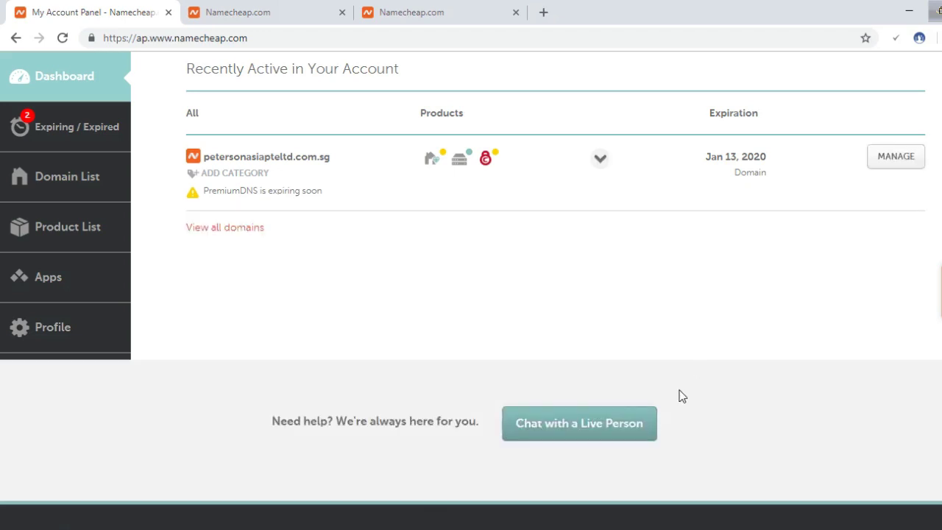
click(600, 163)
drag(709, 337, 767, 343)
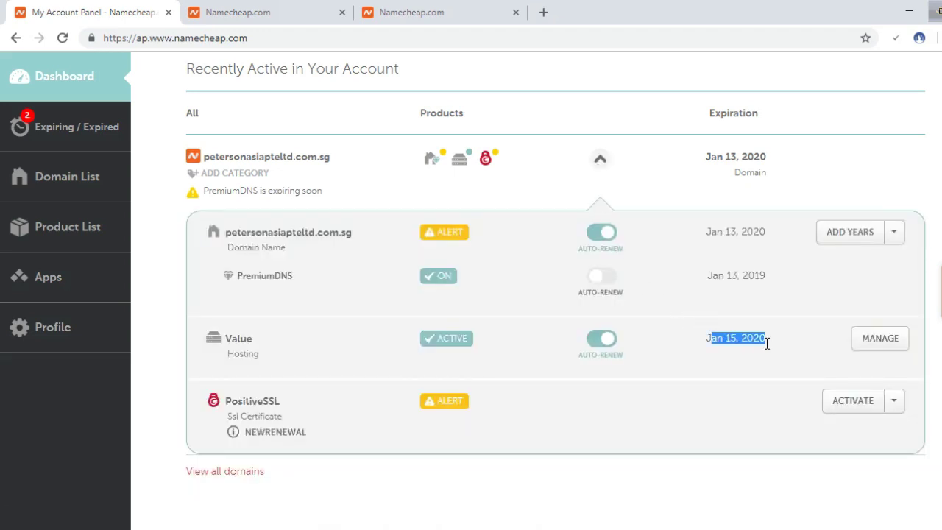
click(766, 340)
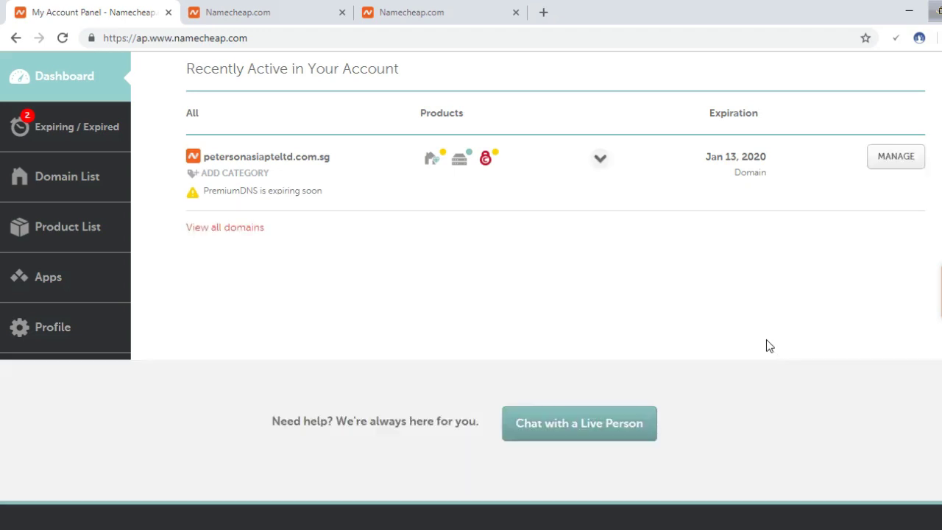
click(595, 166)
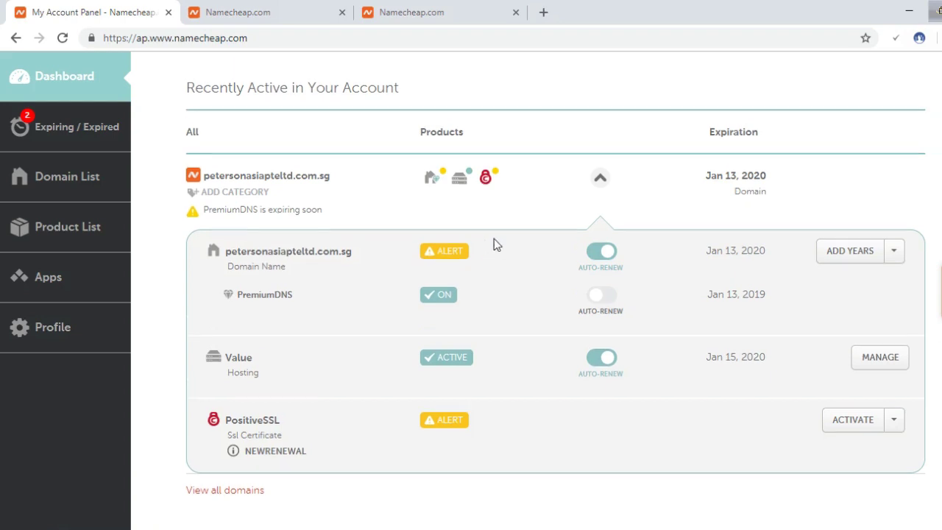
scroll(494, 239, up, 1)
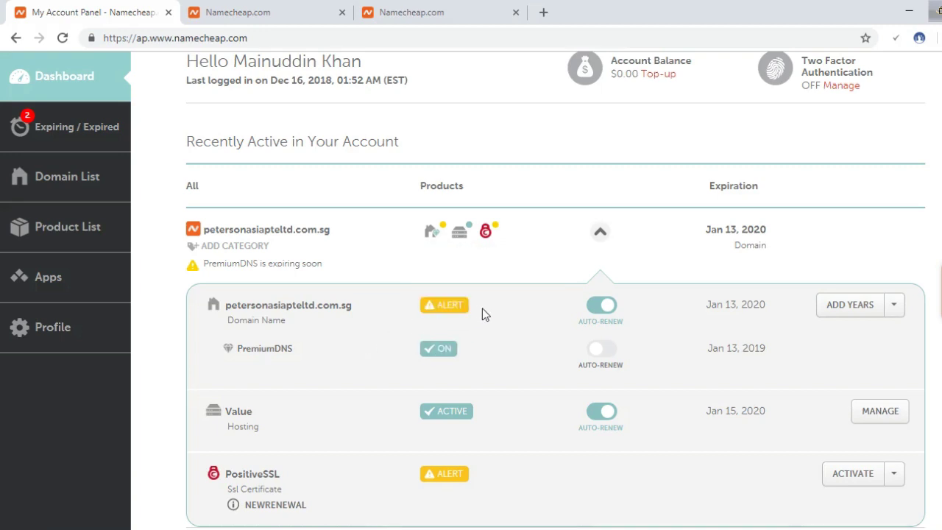